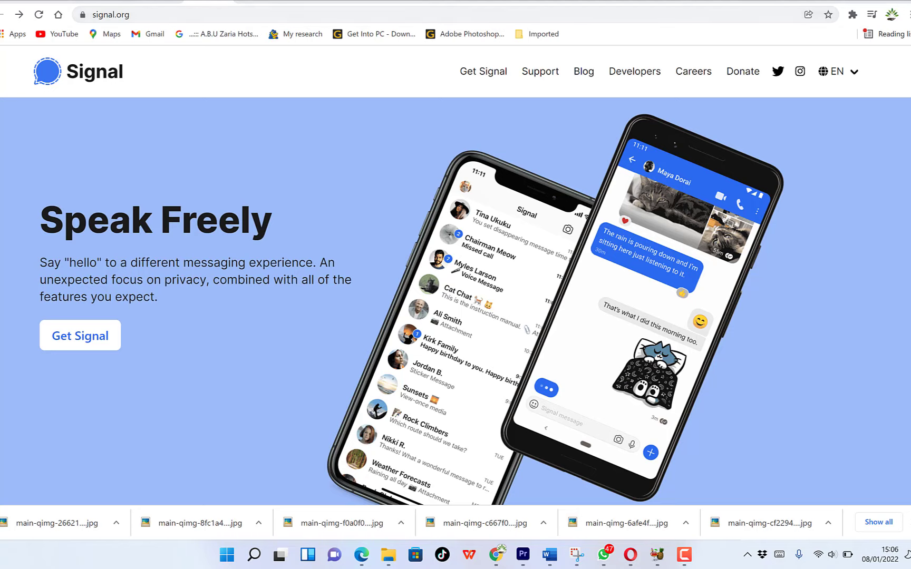
# Close the Chrome downloads bar at the bottom of the signal.org page.
pyautogui.click(775, 441)
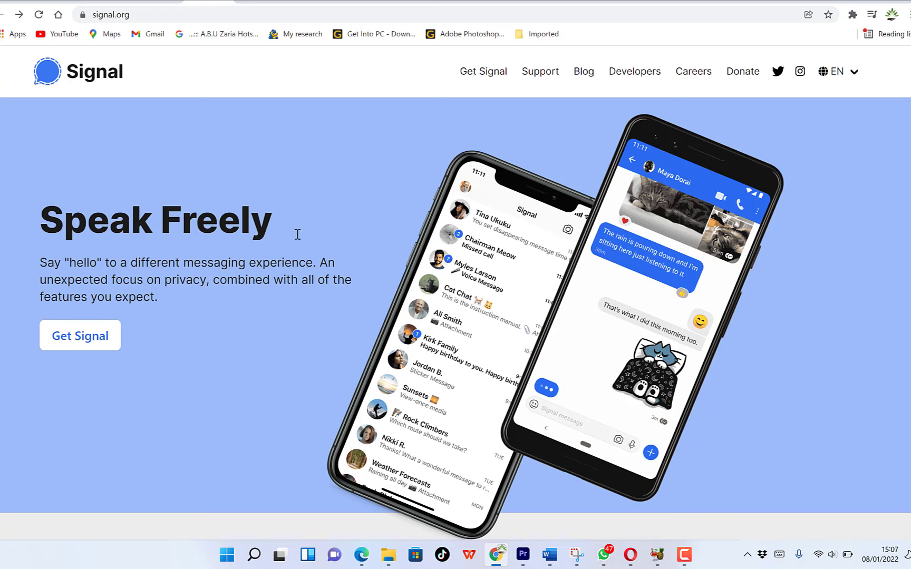
pyautogui.scroll(-4, 390, 320)
pyautogui.scroll(-4, 380, 320)
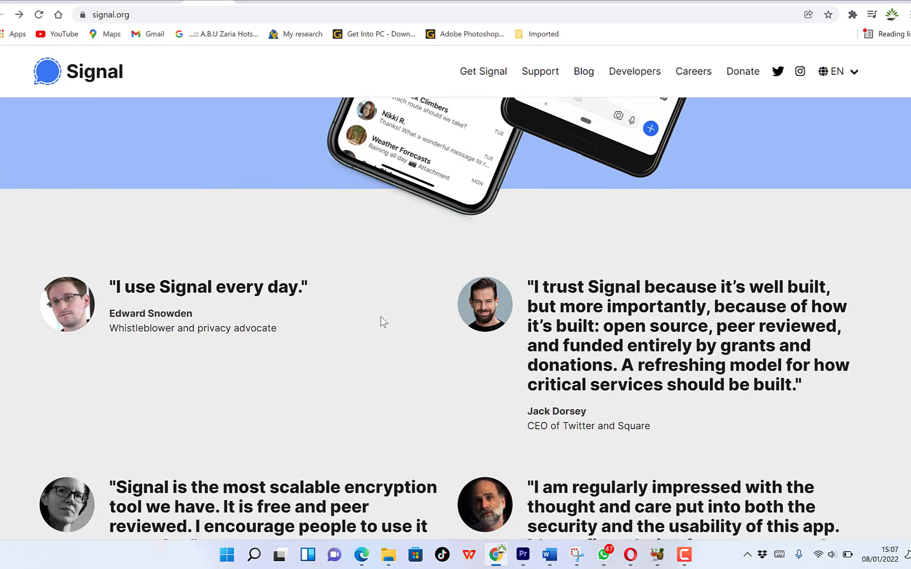
pyautogui.scroll(-8, 381, 316)
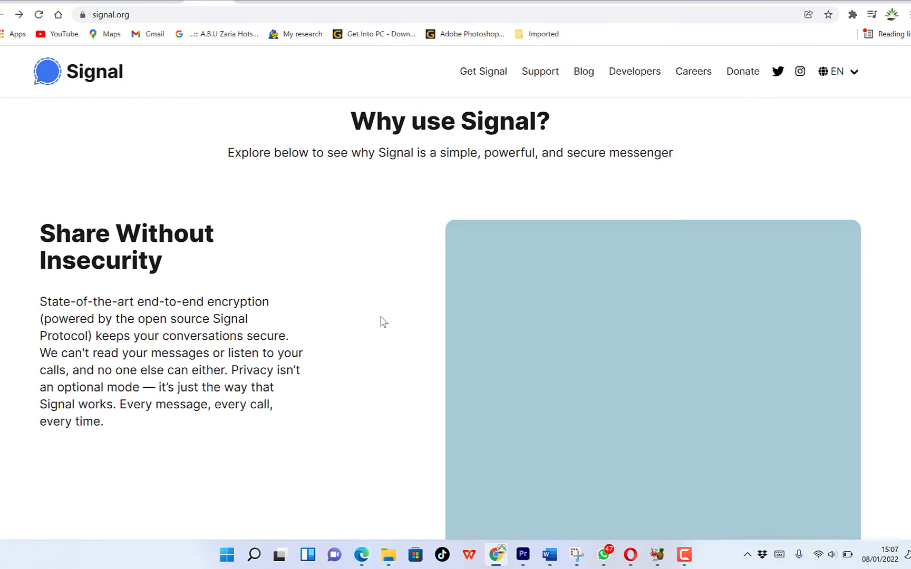
pyautogui.scroll(-2, 383, 322)
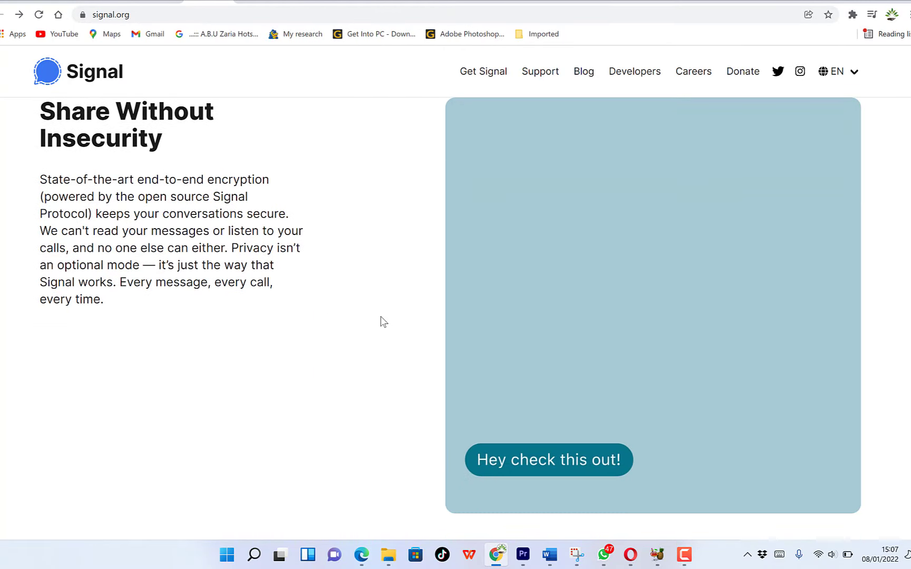
pyautogui.scroll(-4, 383, 322)
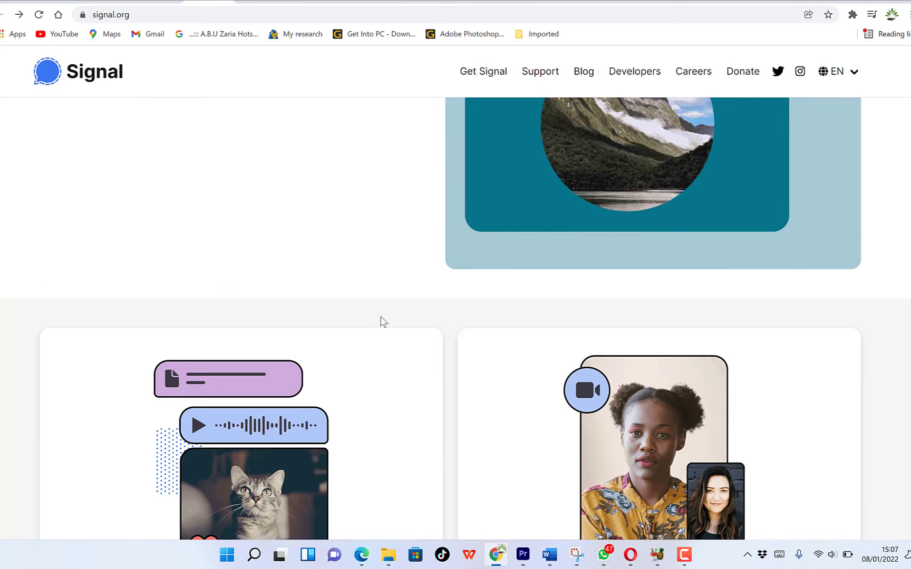
pyautogui.scroll(-3, 383, 322)
pyautogui.scroll(-5, 383, 321)
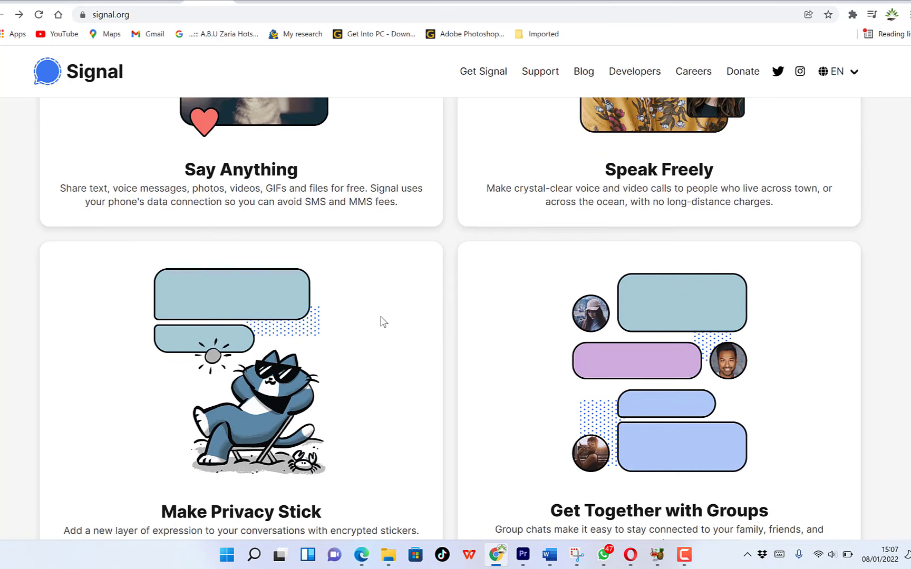
pyautogui.scroll(-5, 383, 321)
pyautogui.scroll(-4, 383, 322)
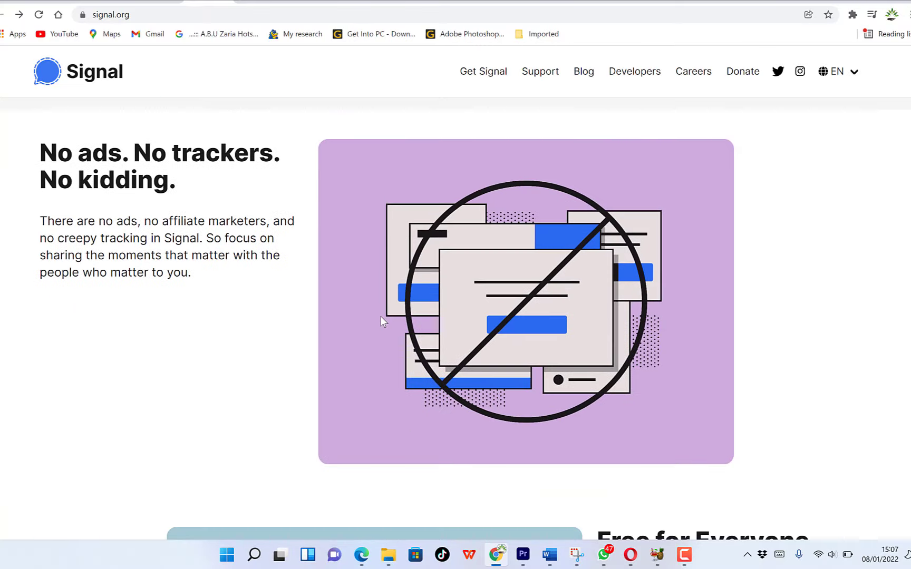
pyautogui.scroll(-1, 380, 316)
pyautogui.scroll(2, 381, 316)
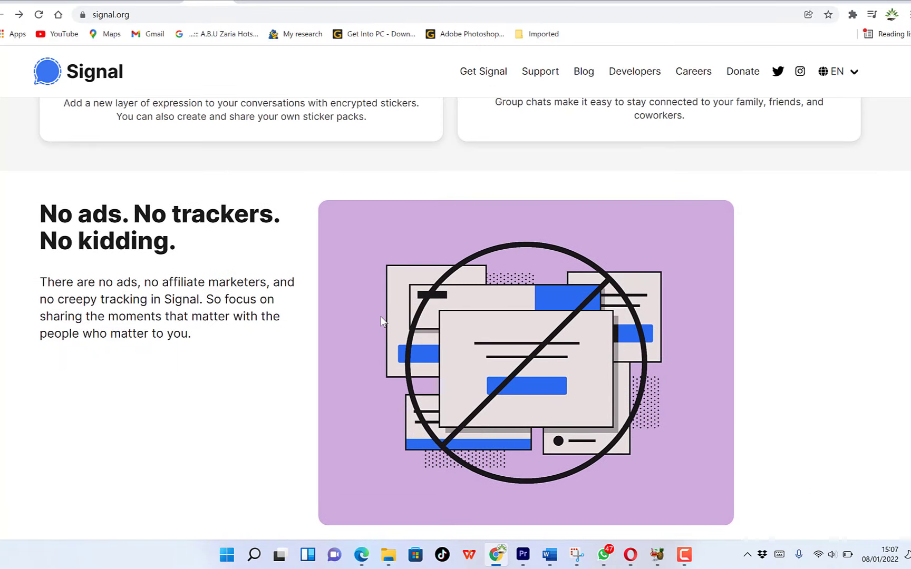
pyautogui.scroll(-10, 381, 319)
pyautogui.scroll(3, 380, 318)
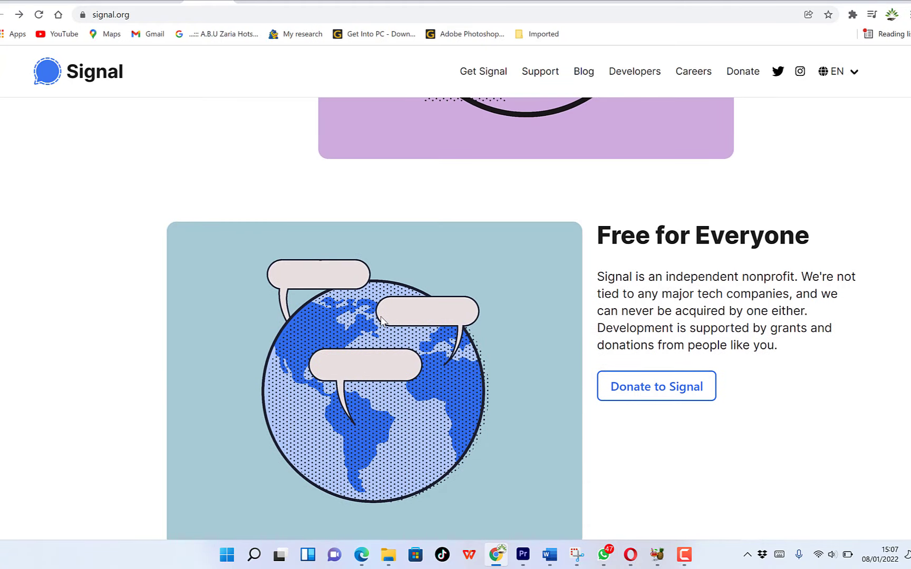
pyautogui.scroll(-4, 381, 319)
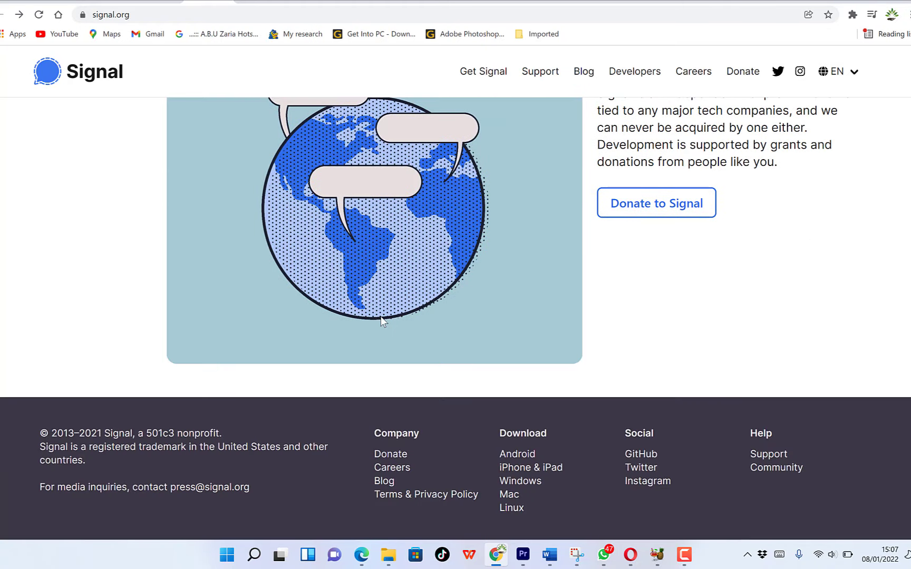
pyautogui.scroll(20, 381, 319)
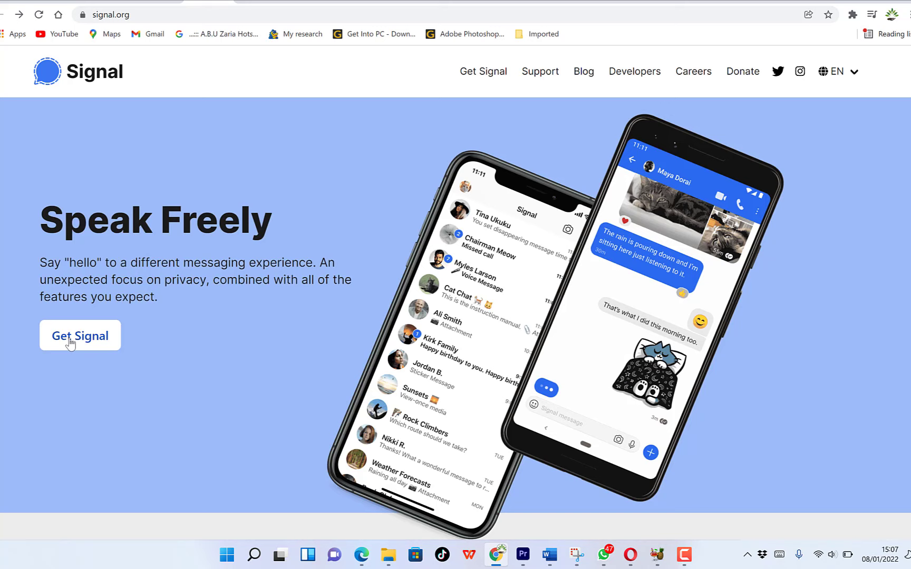
# Go to signal.org's download page for Signal Desktop for Windows.
pyautogui.moveTo(70, 337); pyautogui.dragTo(75, 344)
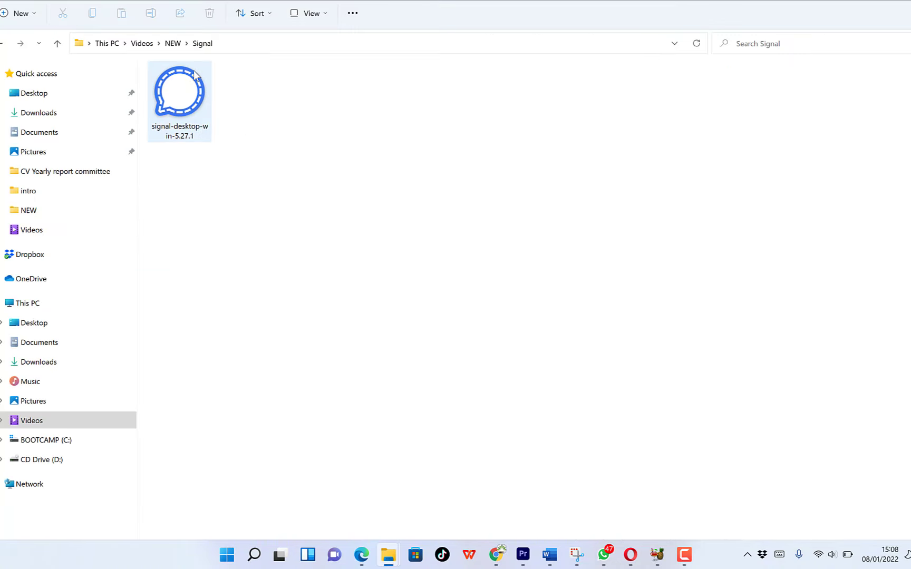
# Run the signal-desktop-win-5.27.1 installer from the Signal folder.
pyautogui.click(179, 107)
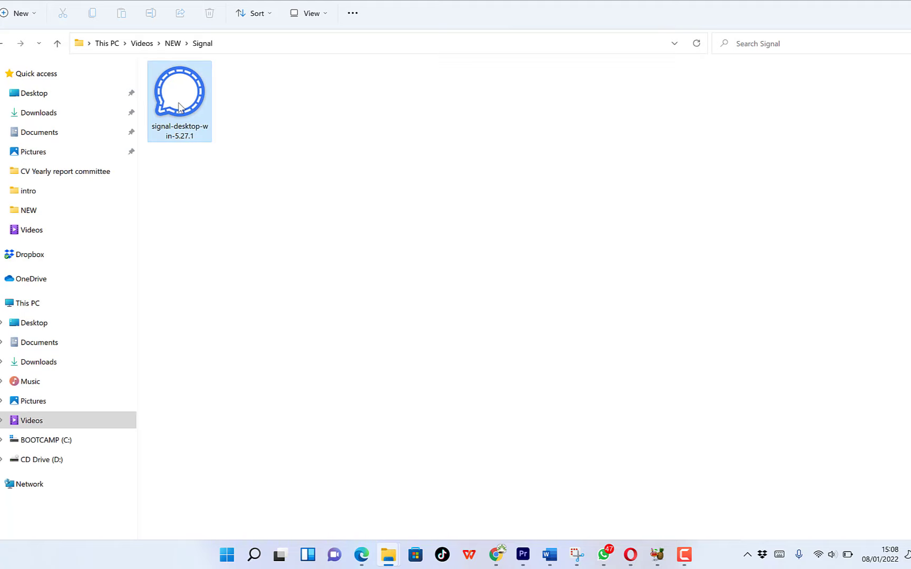
pyautogui.doubleClick(178, 102)
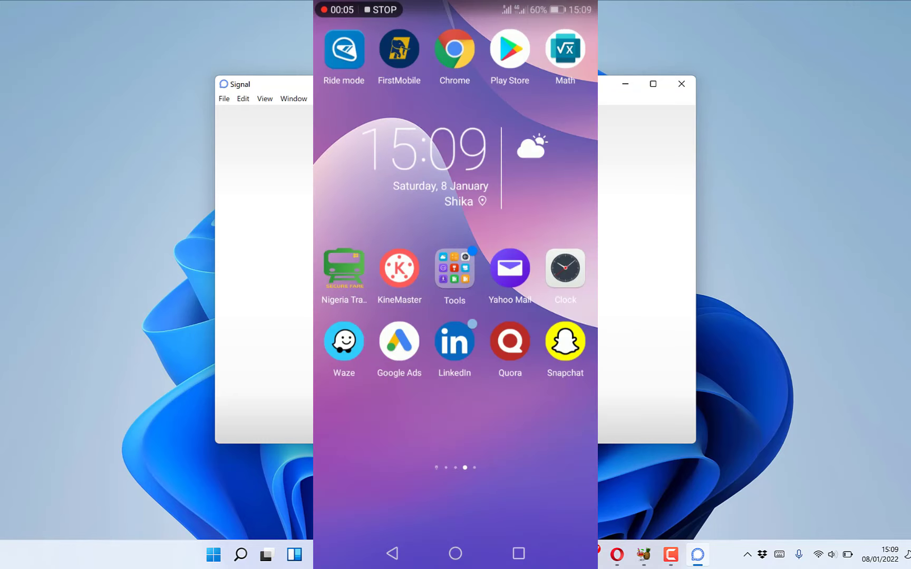
# Search the phone's Play Store for 'sig' and install Signal Private Messenger.
pyautogui.click(509, 49)
pyautogui.click(454, 41)
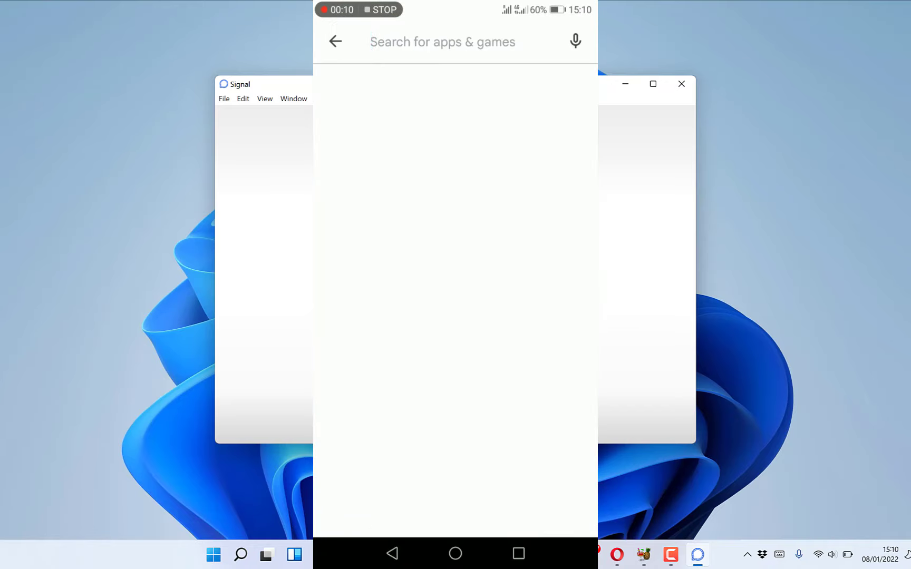
pyautogui.write('sig')
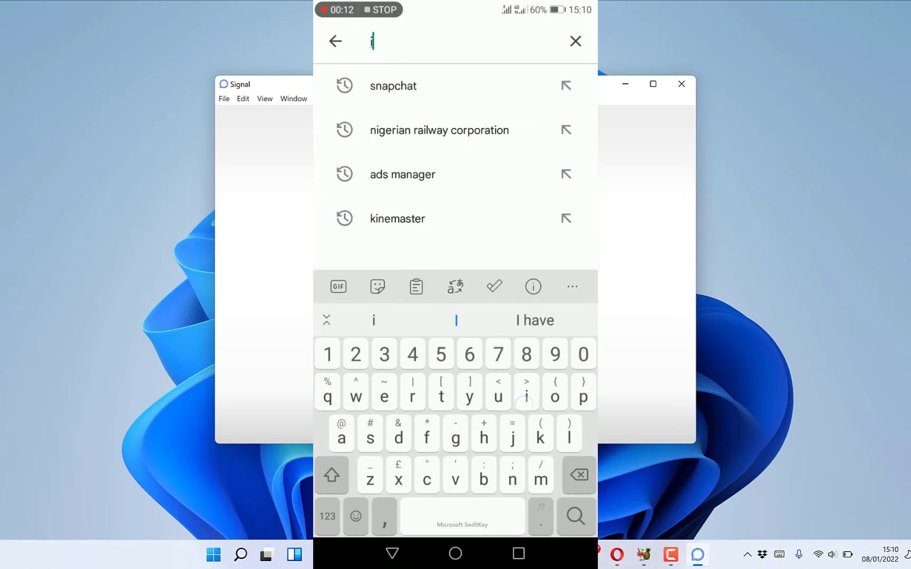
pyautogui.click(433, 85)
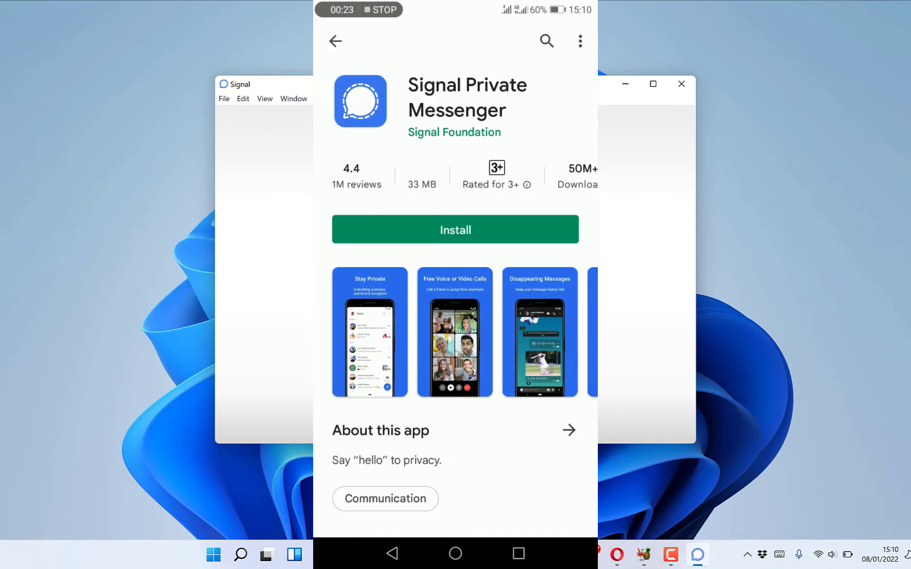
pyautogui.click(404, 228)
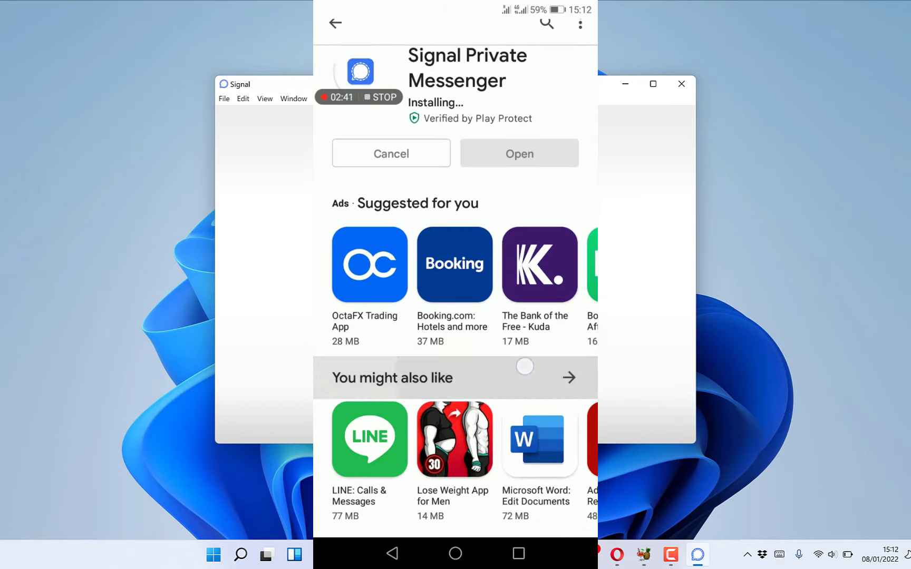
# Open Signal on the phone, continue setup and allow all three requested permissions, including contacts and phone calls.
pyautogui.click(535, 166)
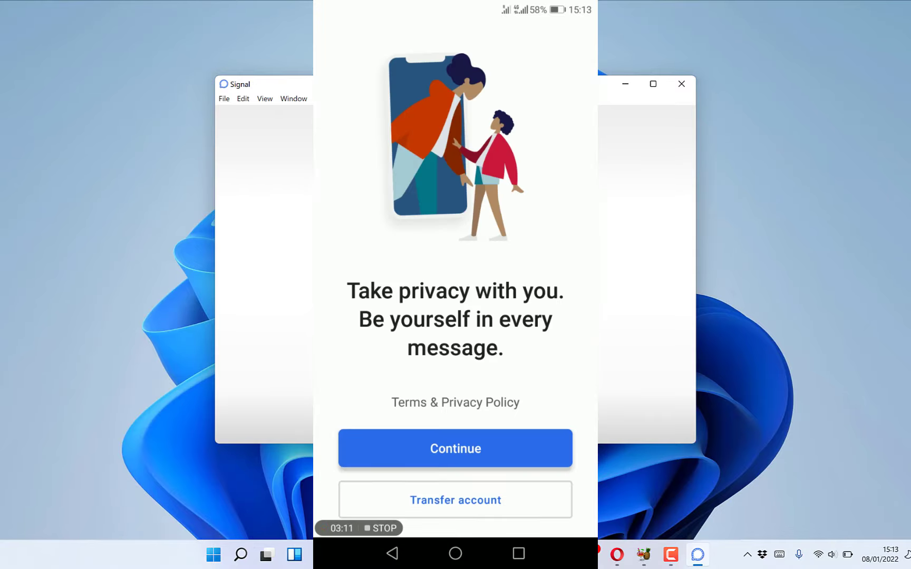
pyautogui.click(525, 446)
pyautogui.click(529, 297)
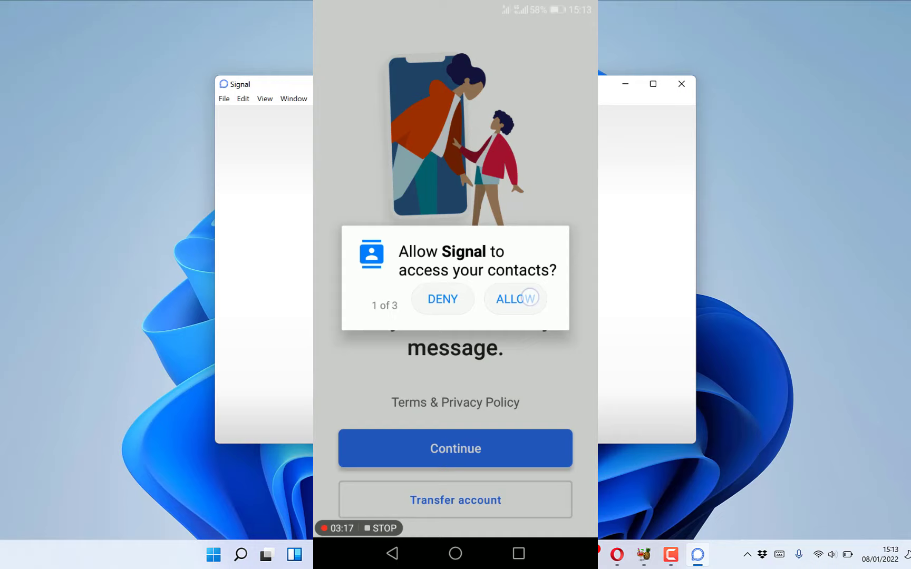
pyautogui.click(522, 299)
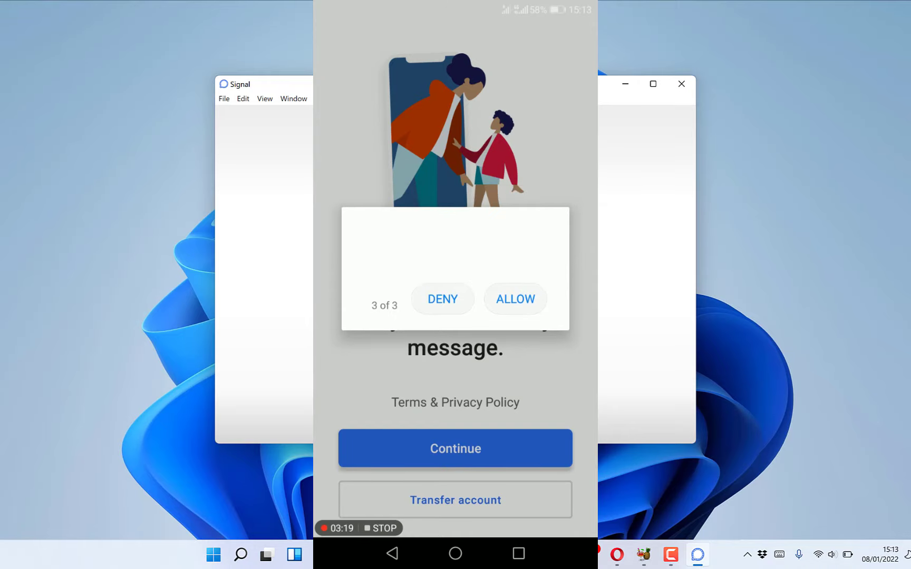
pyautogui.click(515, 299)
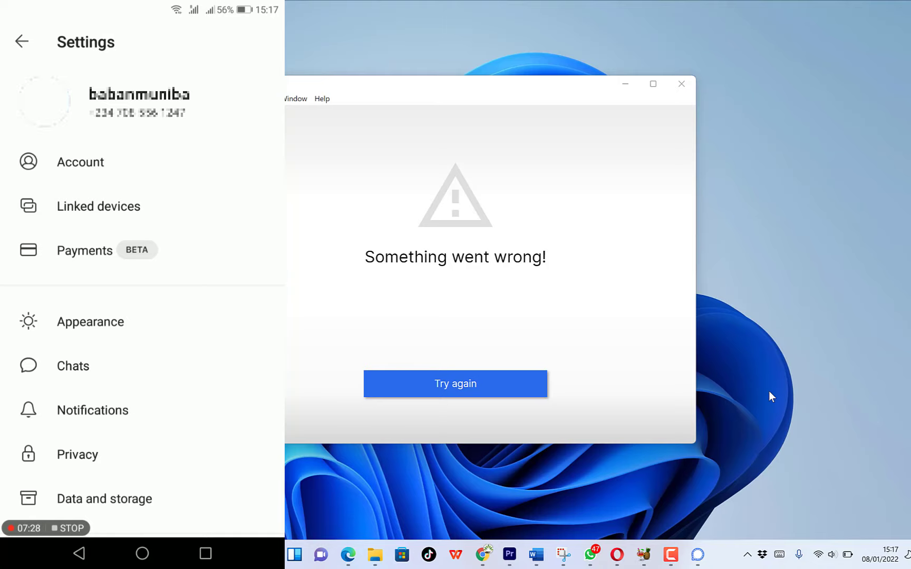
# From the phone's Signal Settings, add a new linked device to scan the desktop QR code.
pyautogui.moveTo(221, 348)
pyautogui.mouseDown()
pyautogui.moveTo(238, 236)
pyautogui.moveTo(217, 346)
pyautogui.moveTo(220, 246)
pyautogui.moveTo(203, 381)
pyautogui.mouseUp()
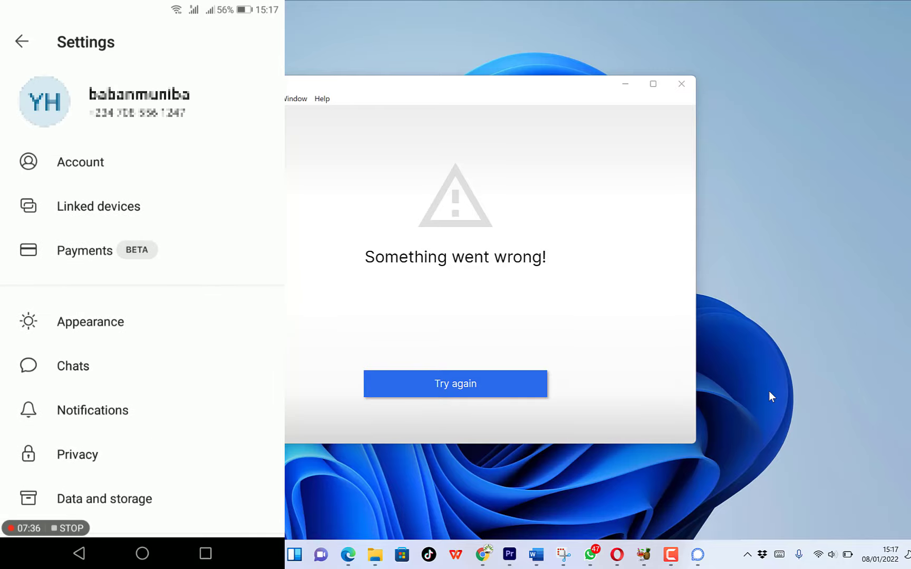
pyautogui.click(199, 204)
pyautogui.click(250, 503)
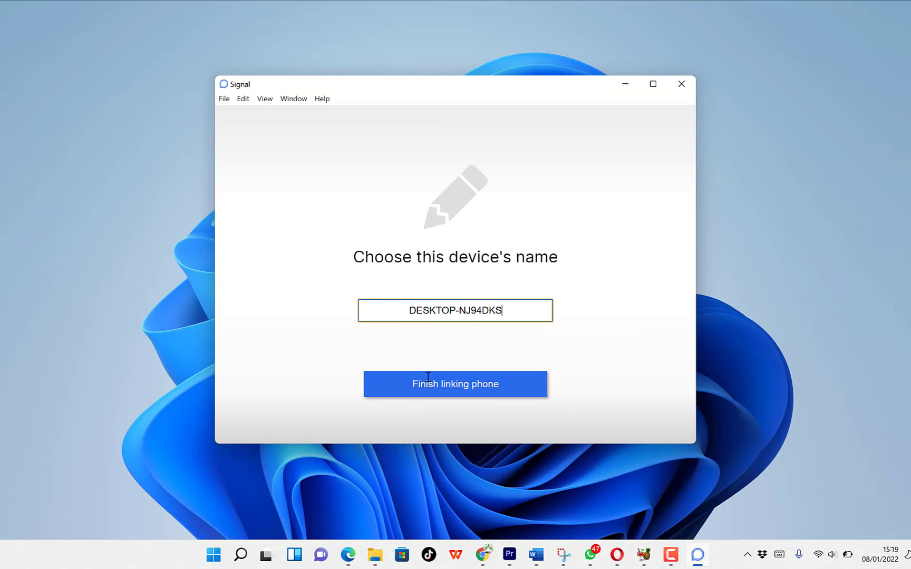
# Finish linking the phone using the default device name DESKTOP-NJ94DKS.
pyautogui.click(467, 391)
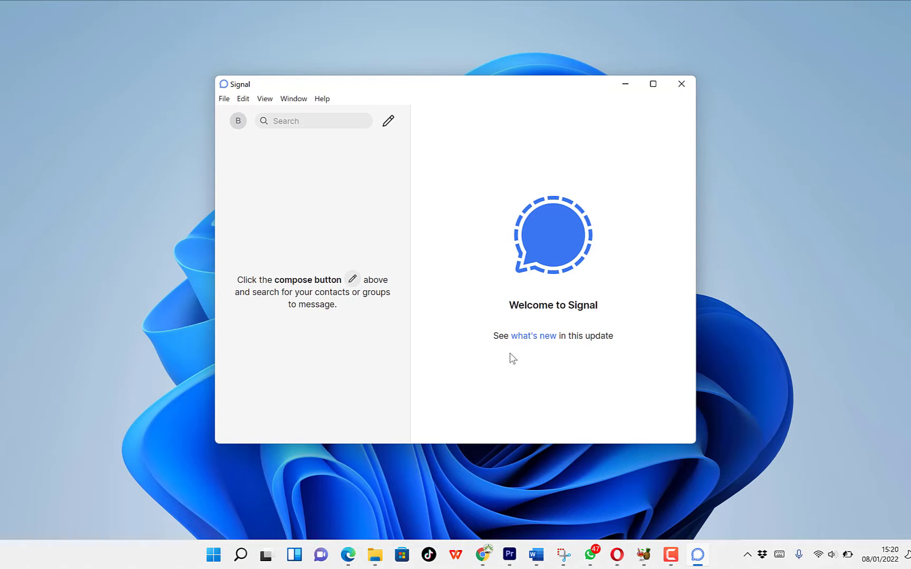
# Start a new conversation and scroll through the contacts synced from the phone.
pyautogui.click(389, 123)
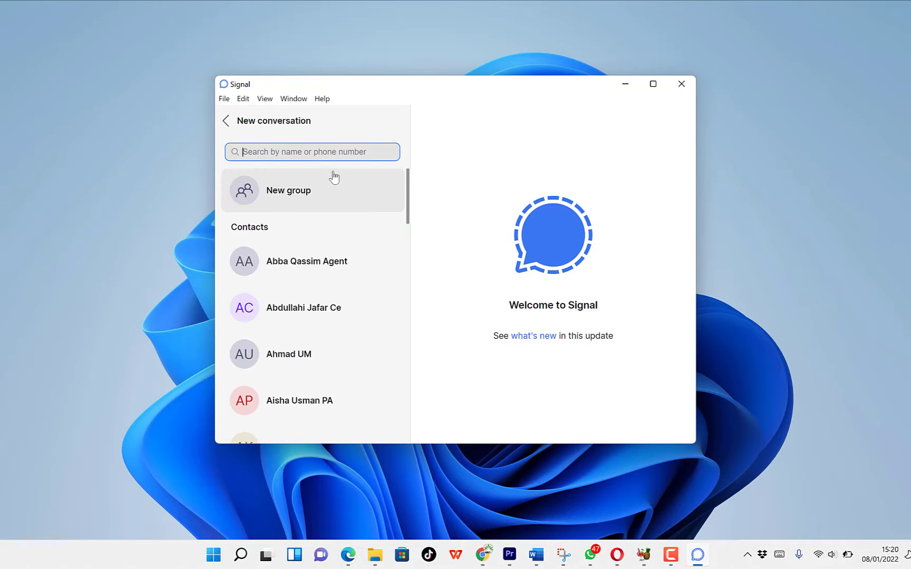
pyautogui.scroll(-13, 345, 295)
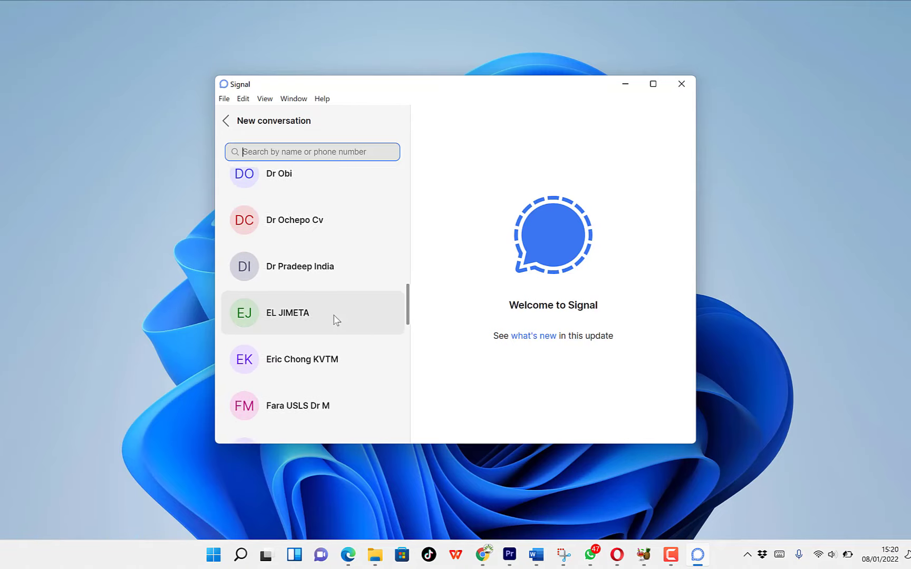
pyautogui.scroll(-3, 334, 319)
pyautogui.scroll(-5, 334, 320)
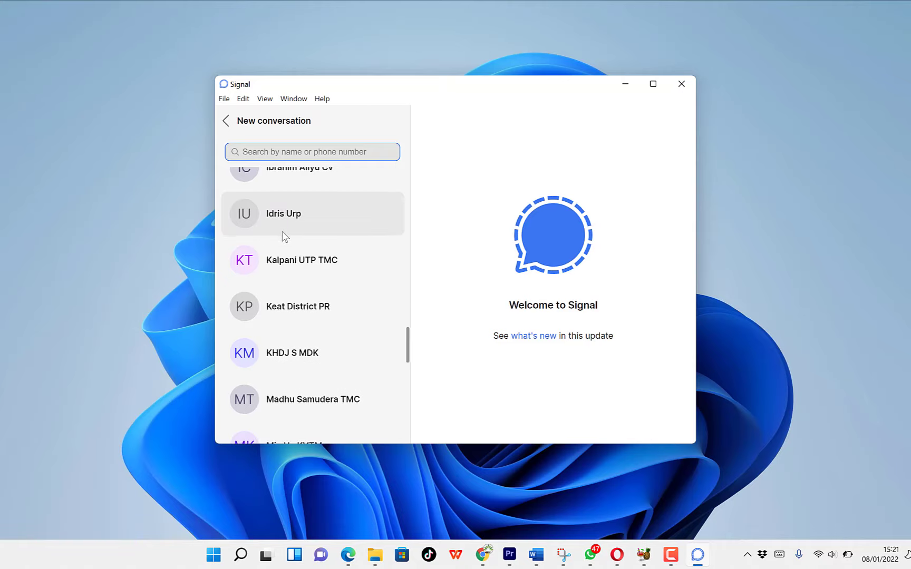
pyautogui.scroll(-6, 305, 279)
pyautogui.scroll(5, 302, 273)
pyautogui.scroll(-10, 302, 273)
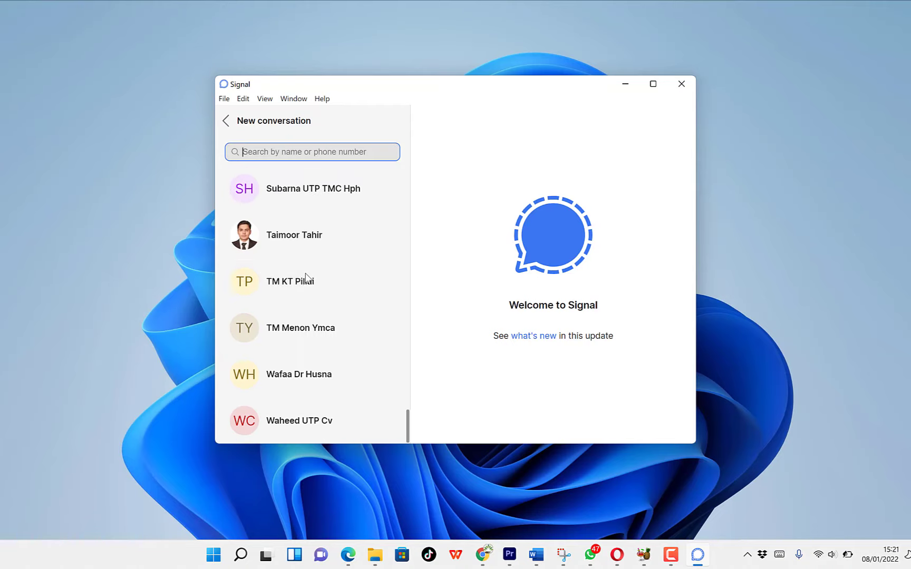
pyautogui.scroll(4, 312, 240)
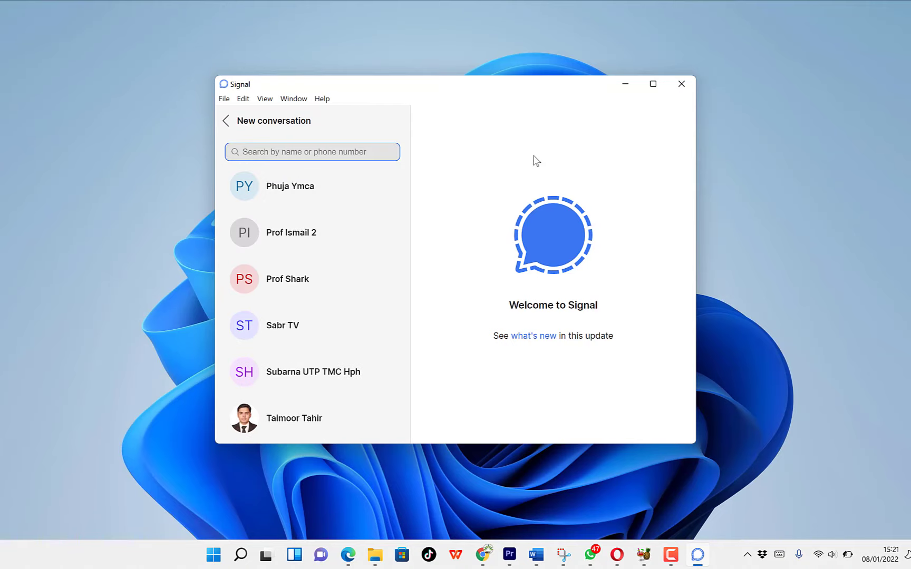